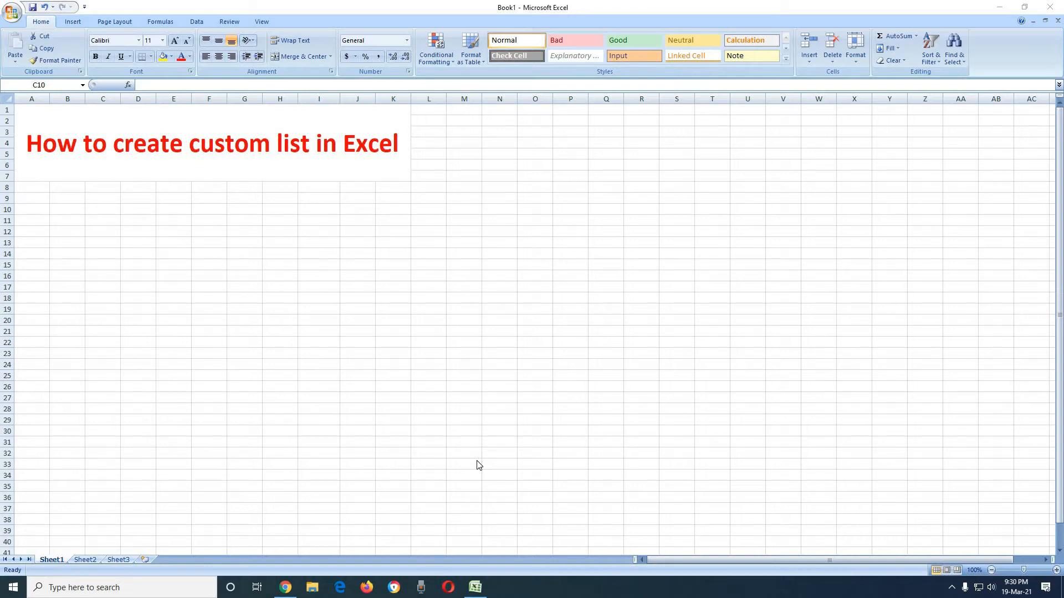
Enter Sunday in cell B9 and fill the weekday series down to B17.
left_click(71, 197)
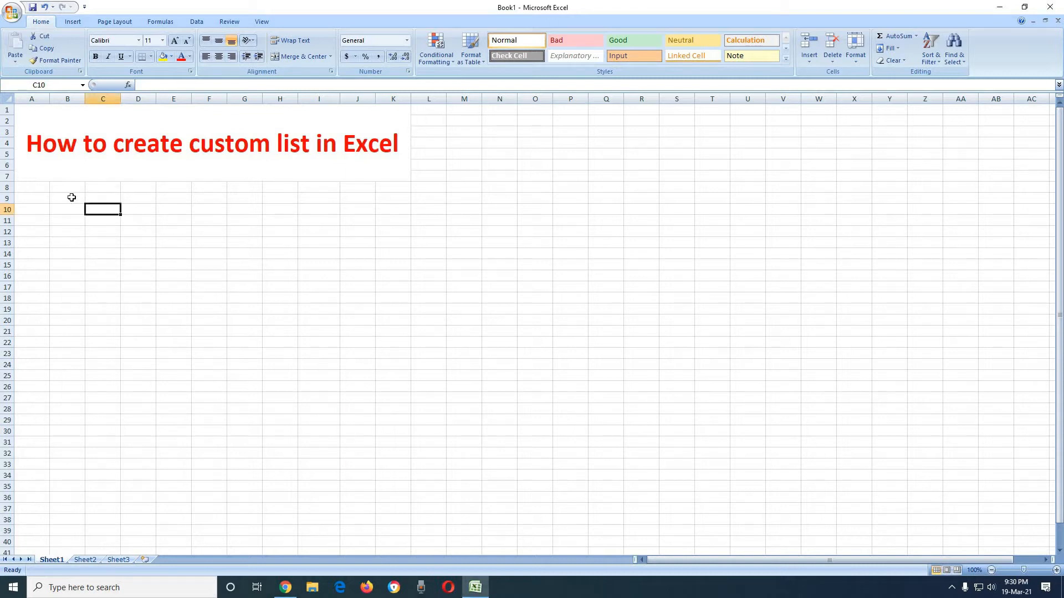
left_click(71, 198)
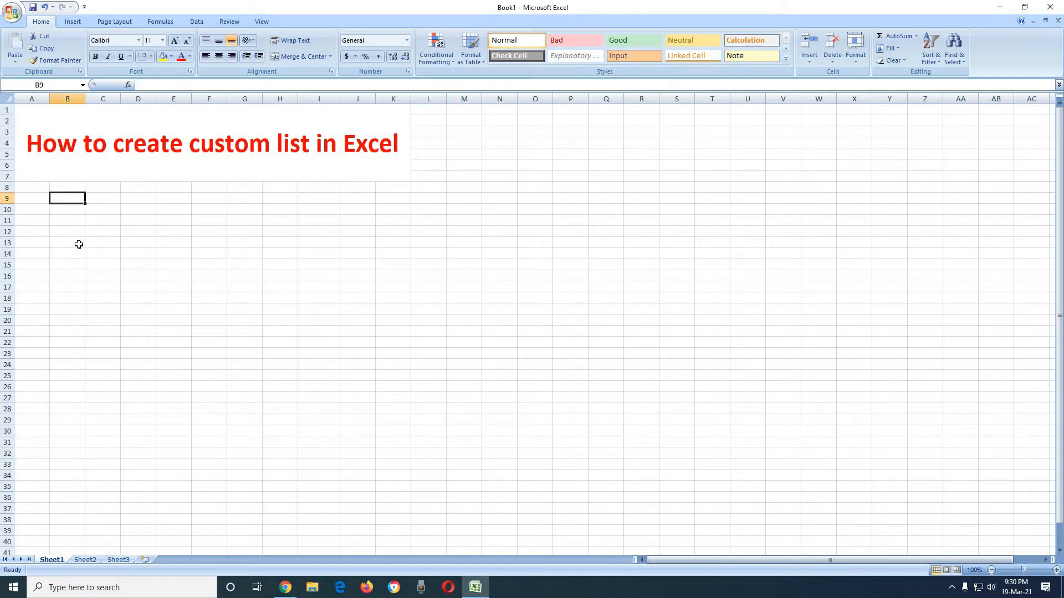
scroll(79, 200, "up", 4)
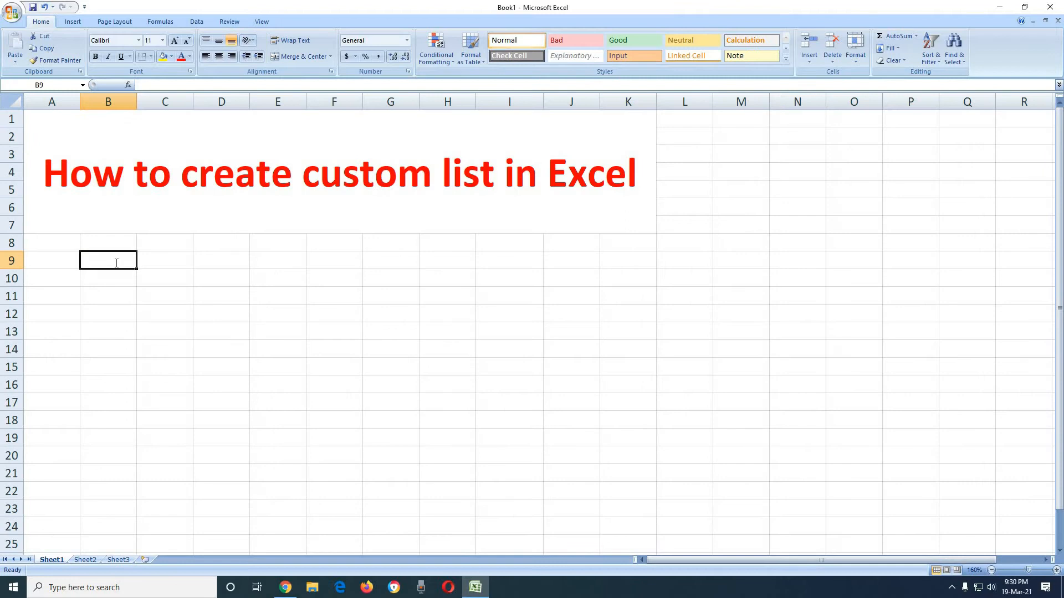
type("Sumd")
key("BackSpace")
key("BackSpace")
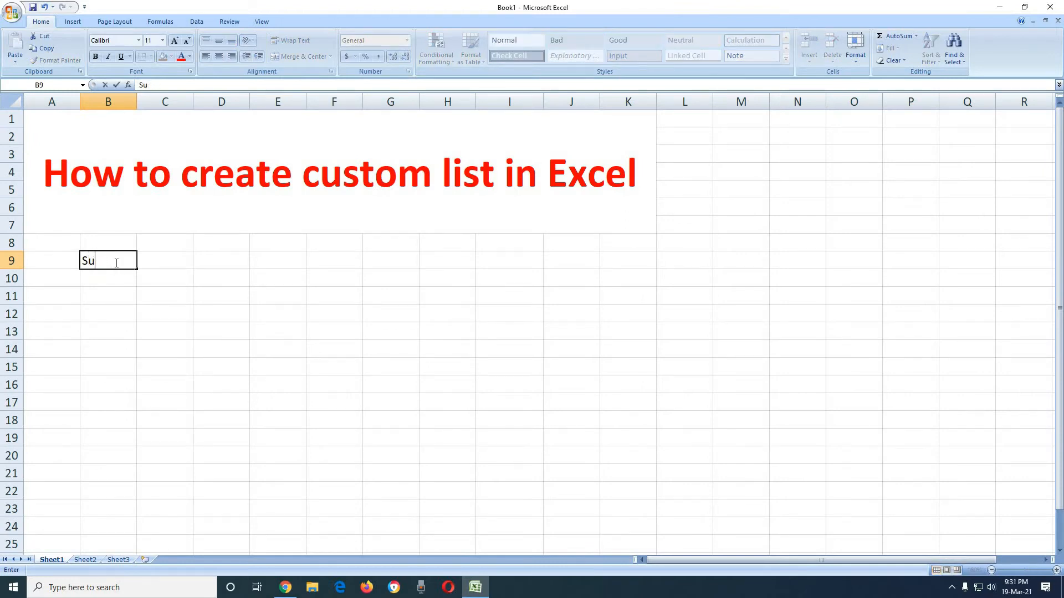
type("nday")
key("Return")
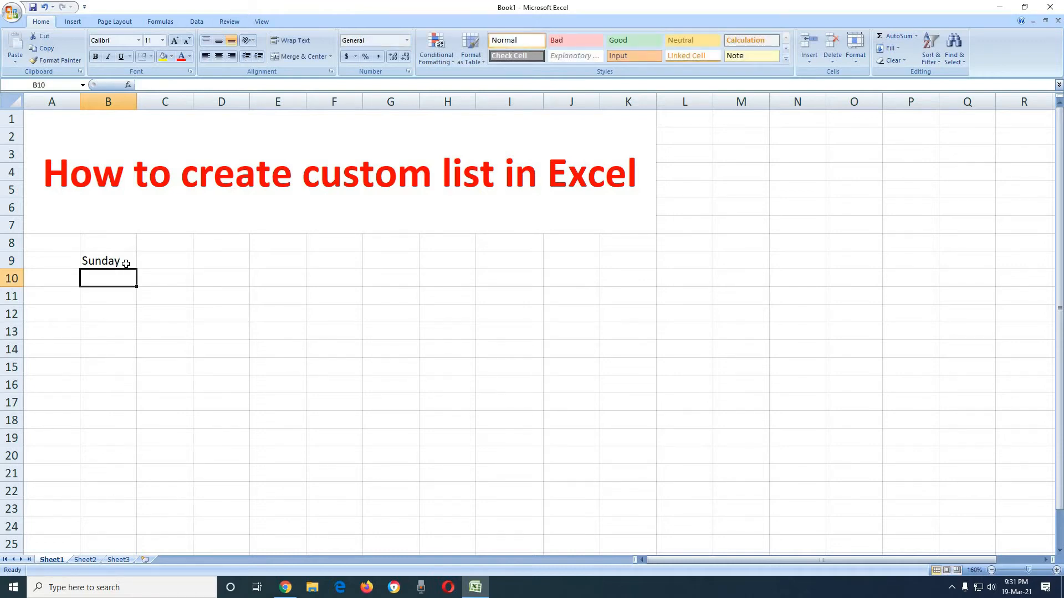
left_click(126, 264)
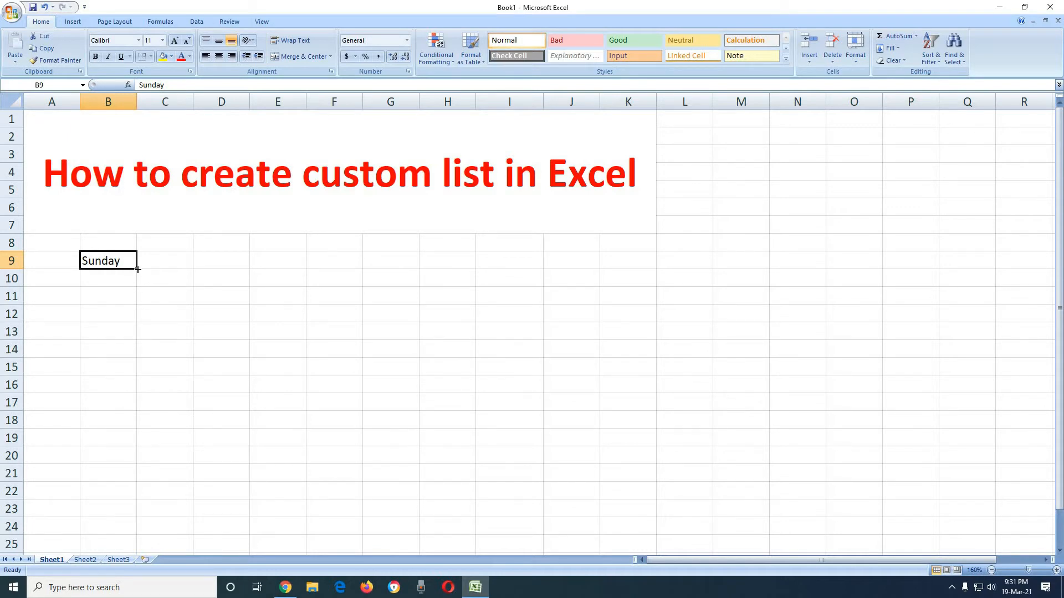
left_click_drag(137, 269, 136, 410)
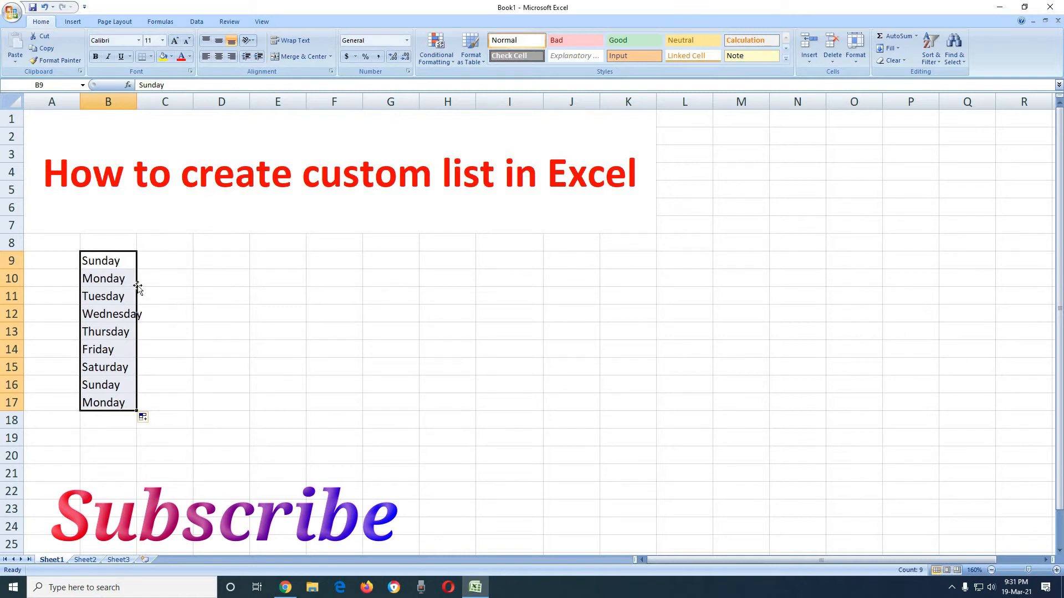
Enter Jan in cell D9 and fill the month series down to D20.
left_click(223, 263)
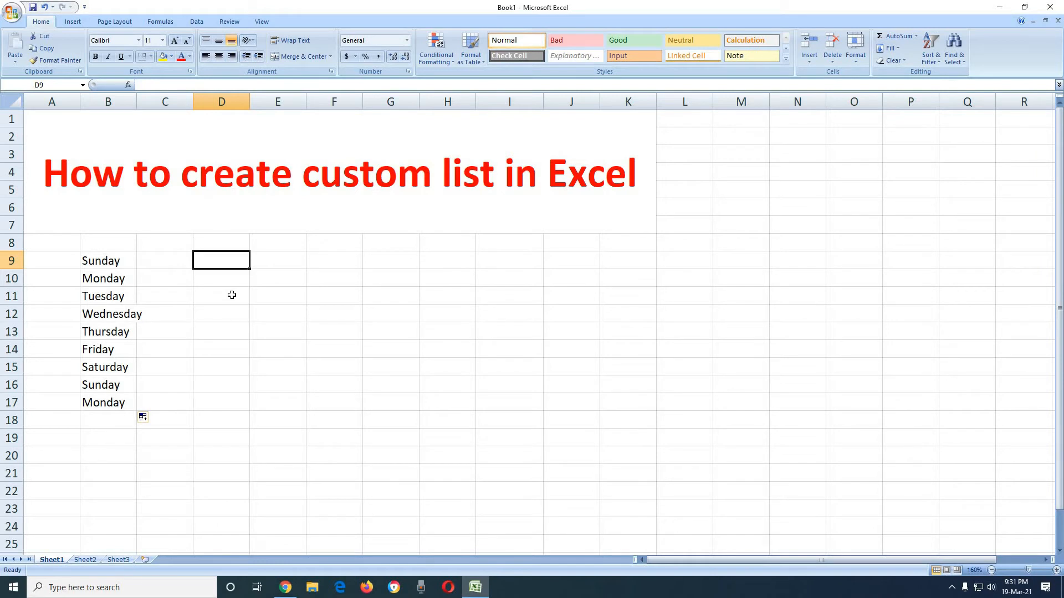
type("Jan")
key("Return")
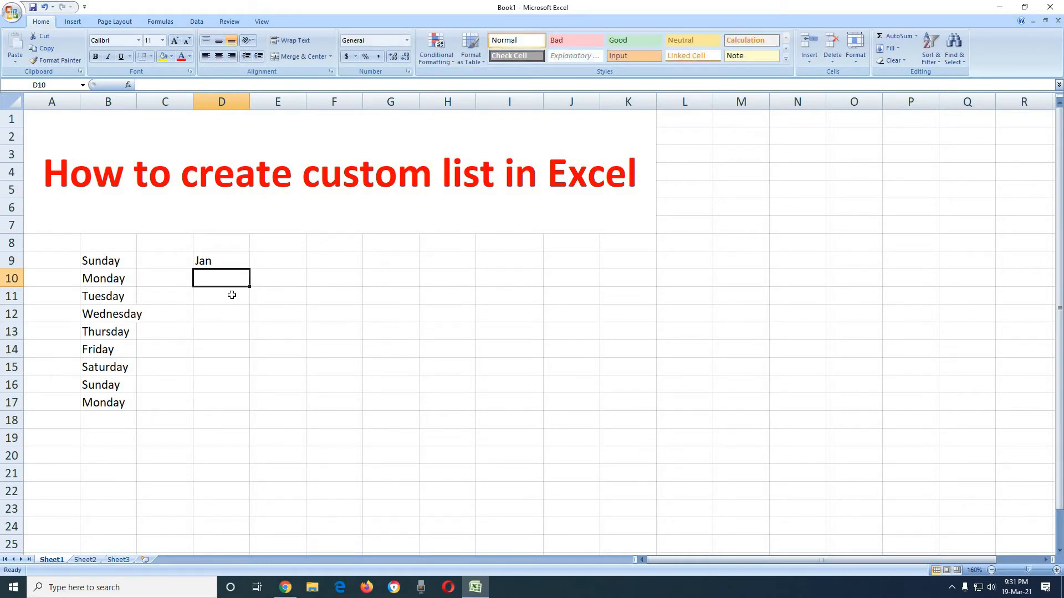
left_click(231, 265)
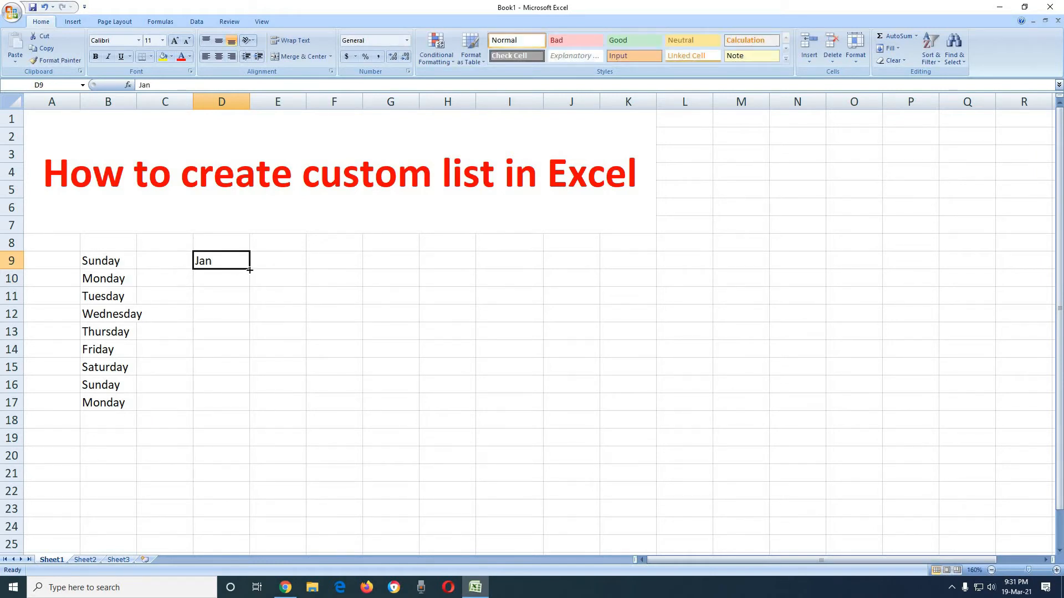
left_click_drag(249, 270, 248, 463)
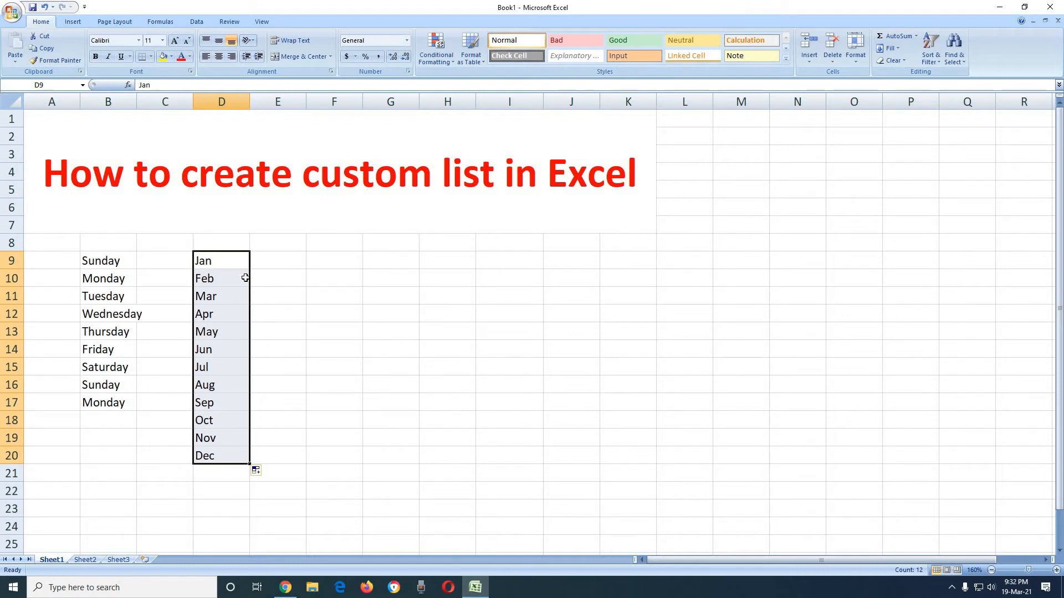
Select cell F9 and open the Custom Lists editor from the Excel Options.
left_click(346, 266)
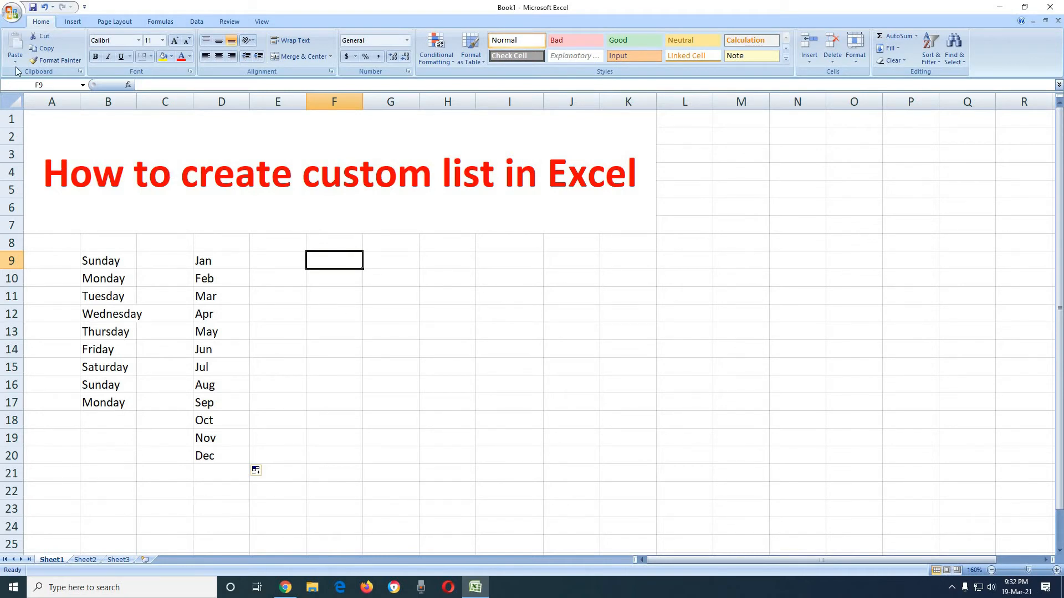
left_click(11, 15)
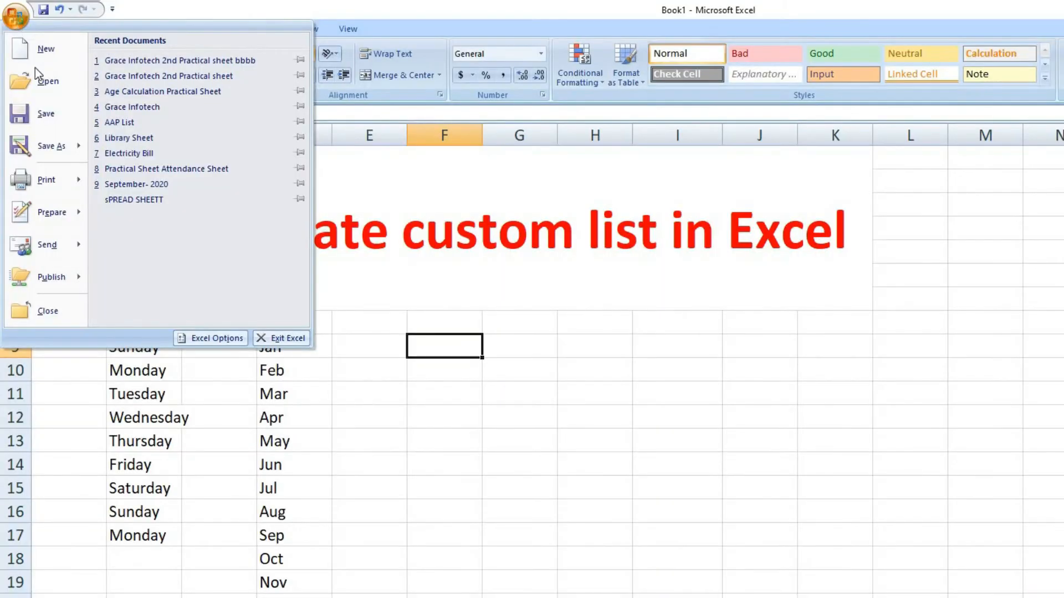
left_click(211, 340)
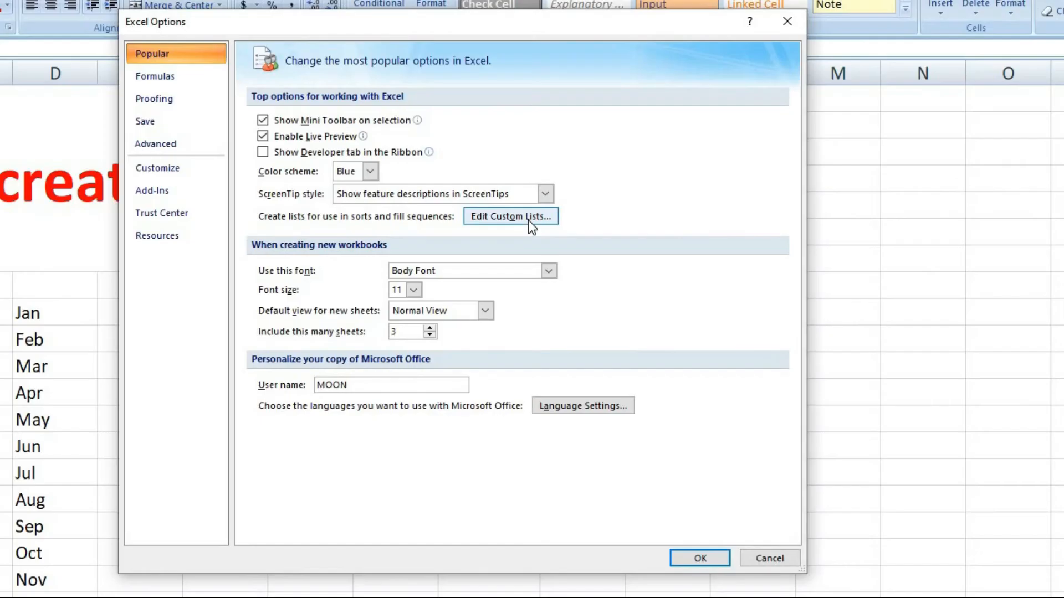
left_click(707, 269)
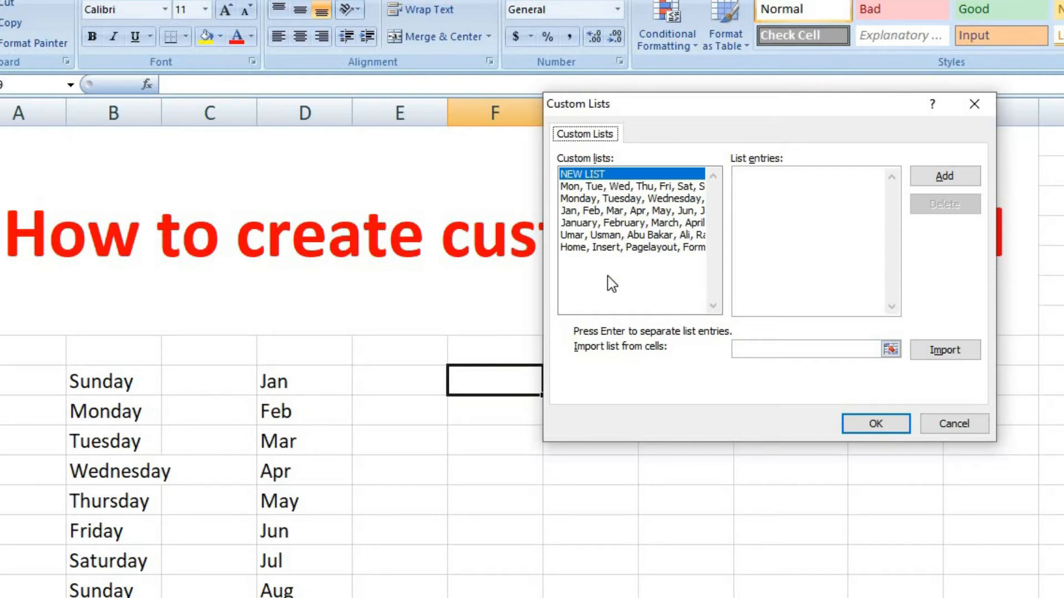
Enter the new list's entries on separate lines: English, Math, Physics, Chemistry, Biology, Botony, Zoology and G Science.
left_click(779, 192)
type("English")
key("Return")
type("Math")
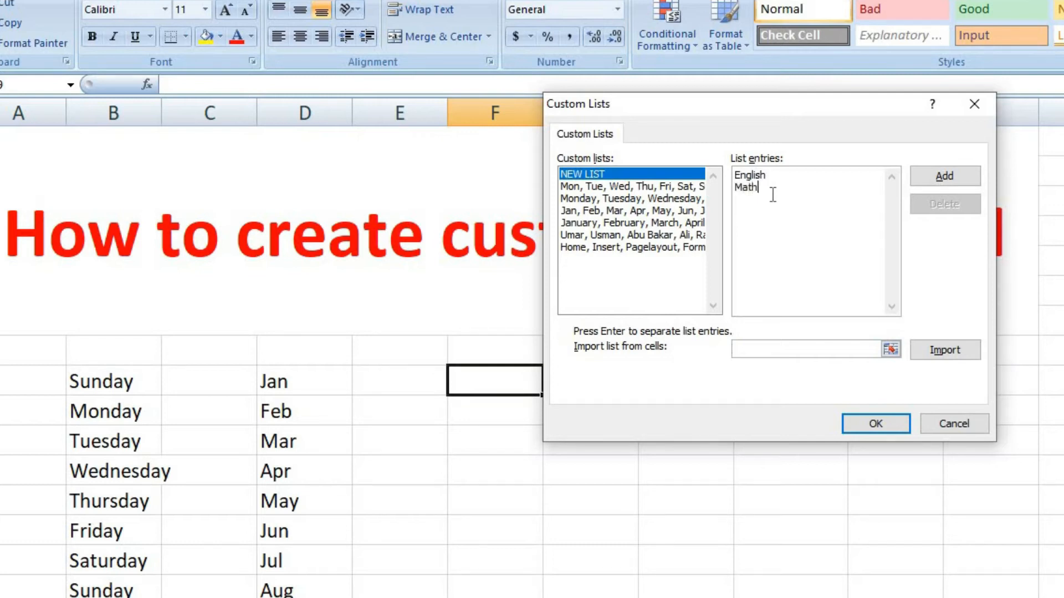
key("Return")
type("Physics")
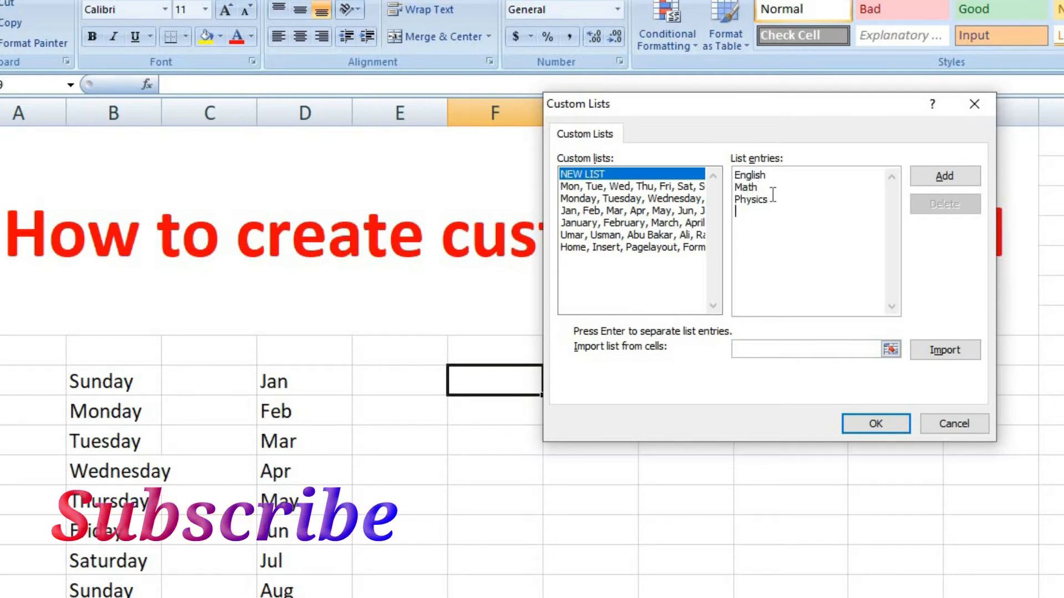
key("Return")
type("Chemistry")
key("Return")
type("Biology")
key("Return")
type("Botony")
key("Return")
type("Zoology")
key("Return")
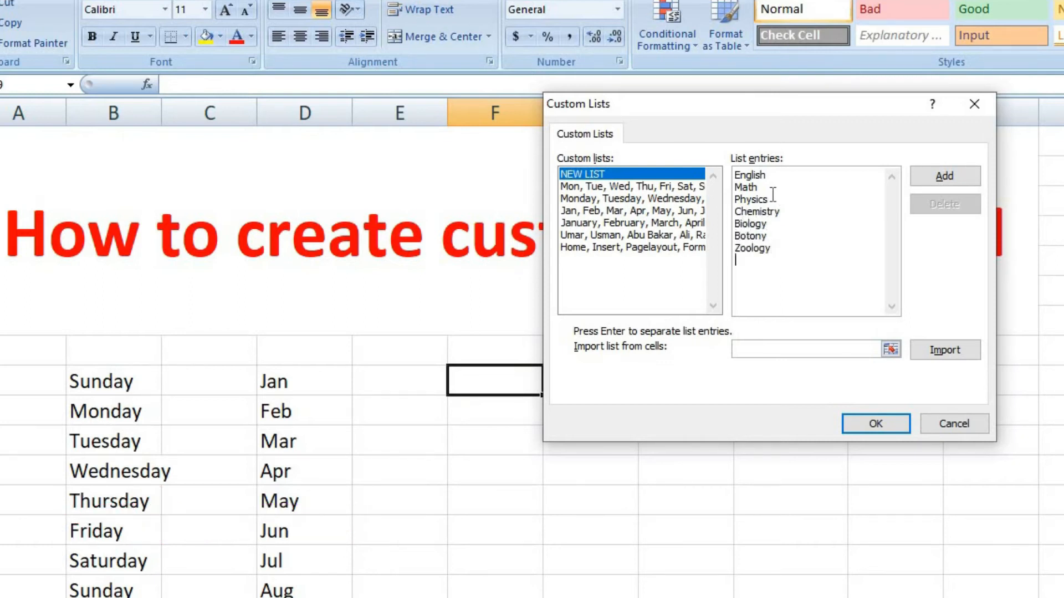
type("G Science")
Add the subject entries as a custom list, accept both dialogs and return to the worksheet.
left_click(955, 175)
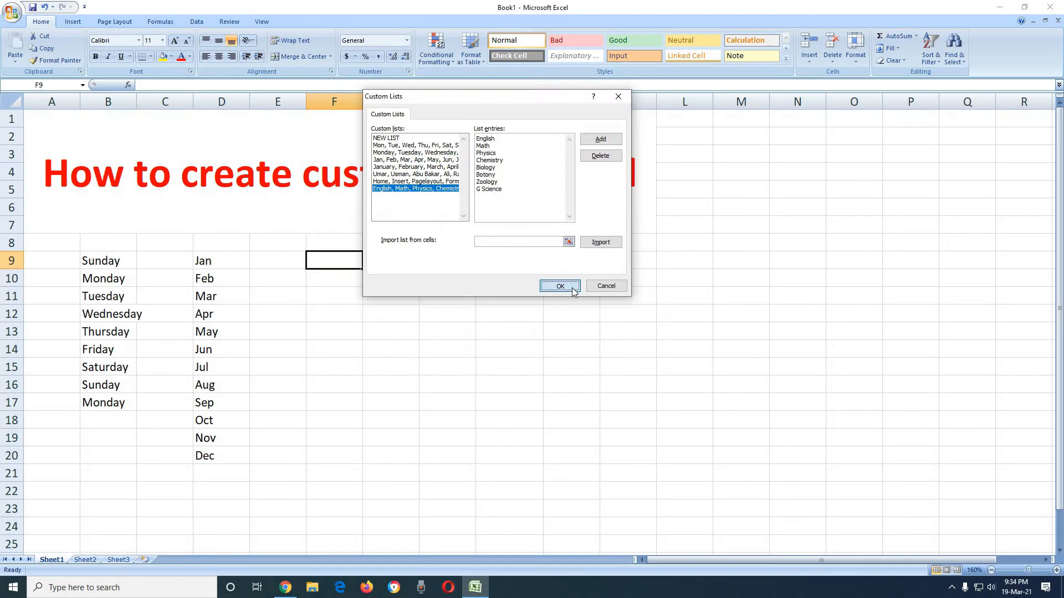
left_click(875, 423)
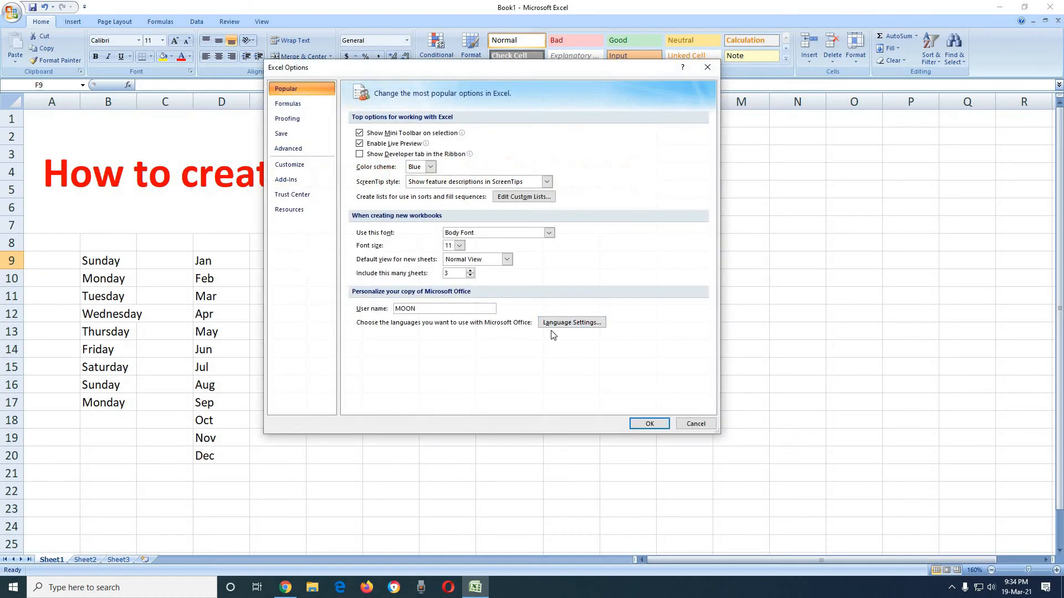
left_click(650, 424)
left_click(465, 348)
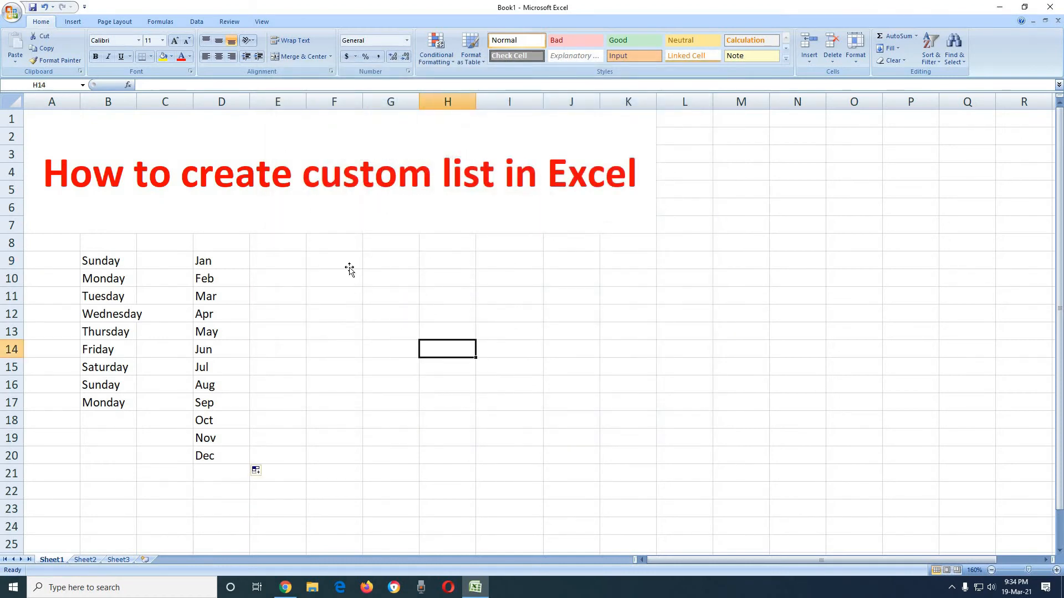
Enter English in cell F9 and fill the custom subject series down to F19.
left_click(349, 266)
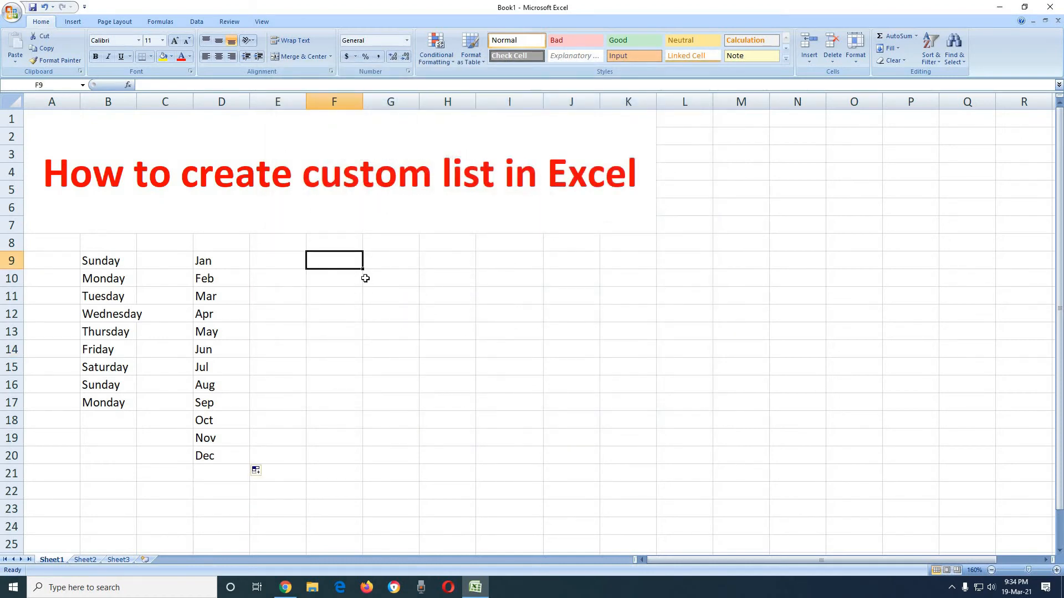
type("English")
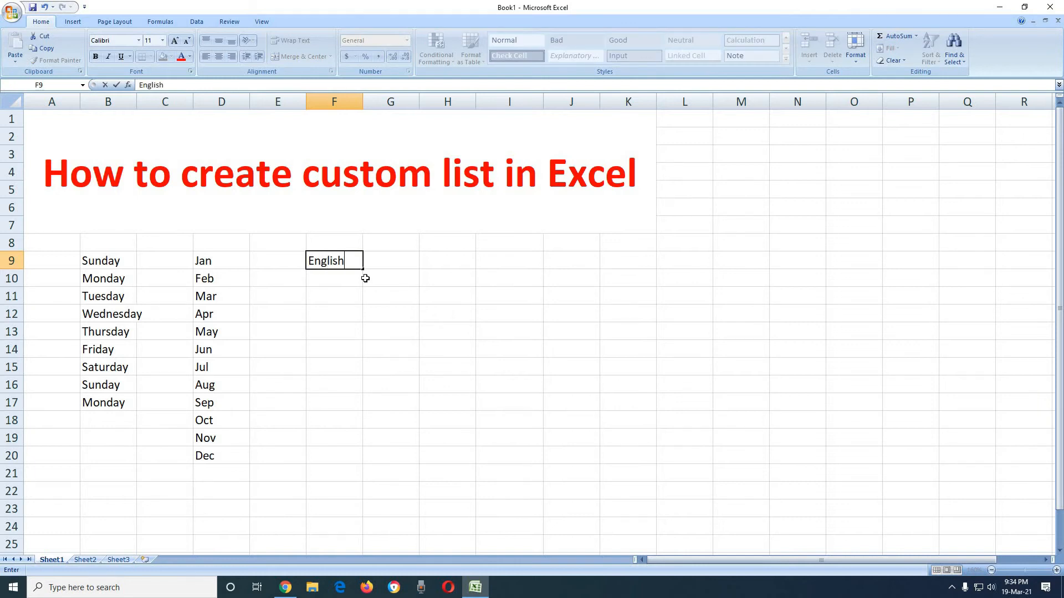
key("Return")
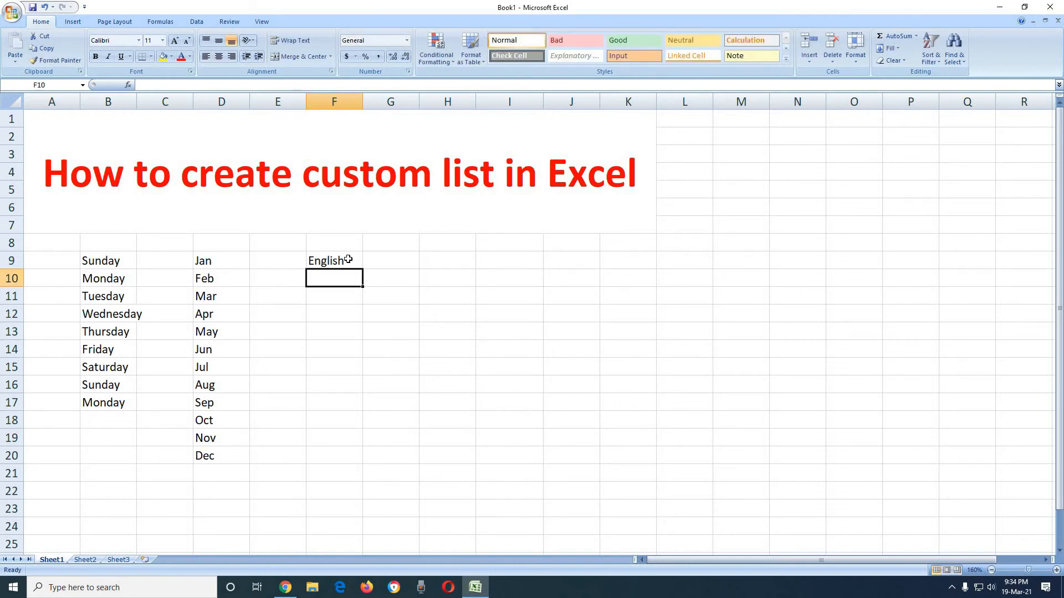
left_click(351, 265)
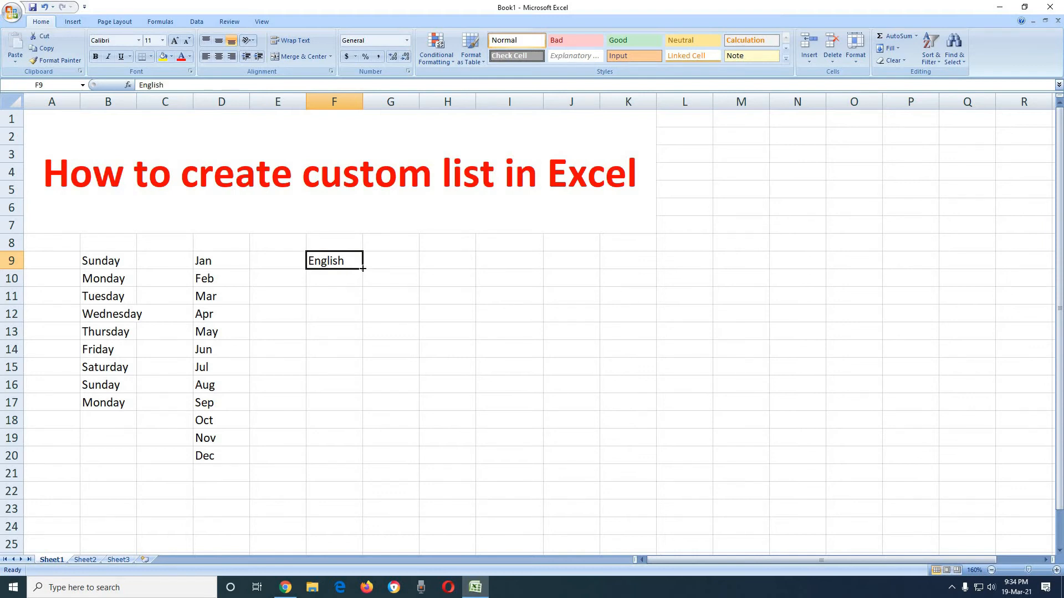
left_click_drag(363, 269, 361, 446)
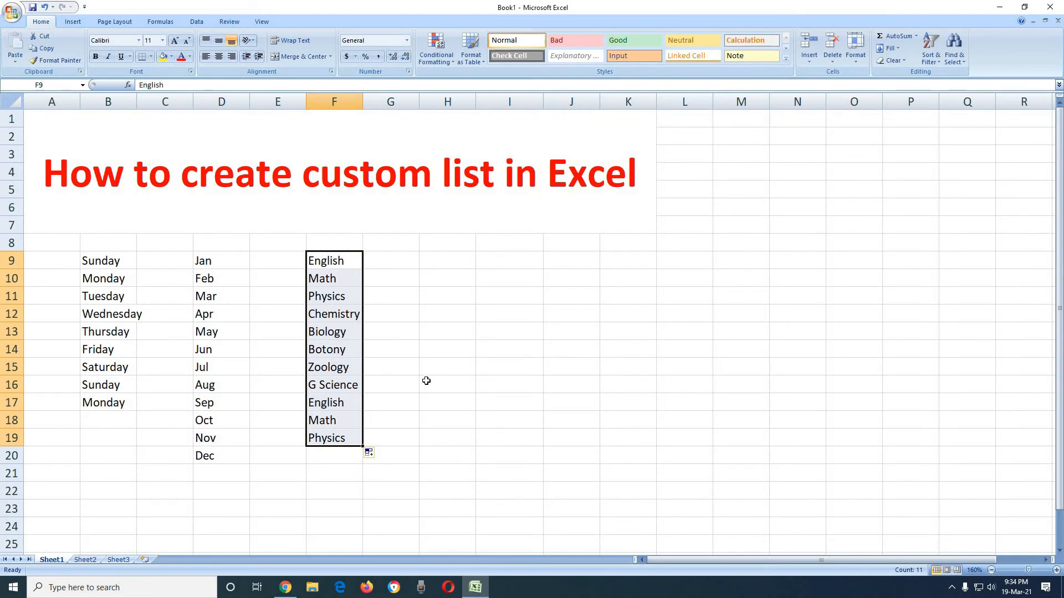
Enter a column of eight people's names in cells H9 to H16, one name per cell.
left_click(457, 261)
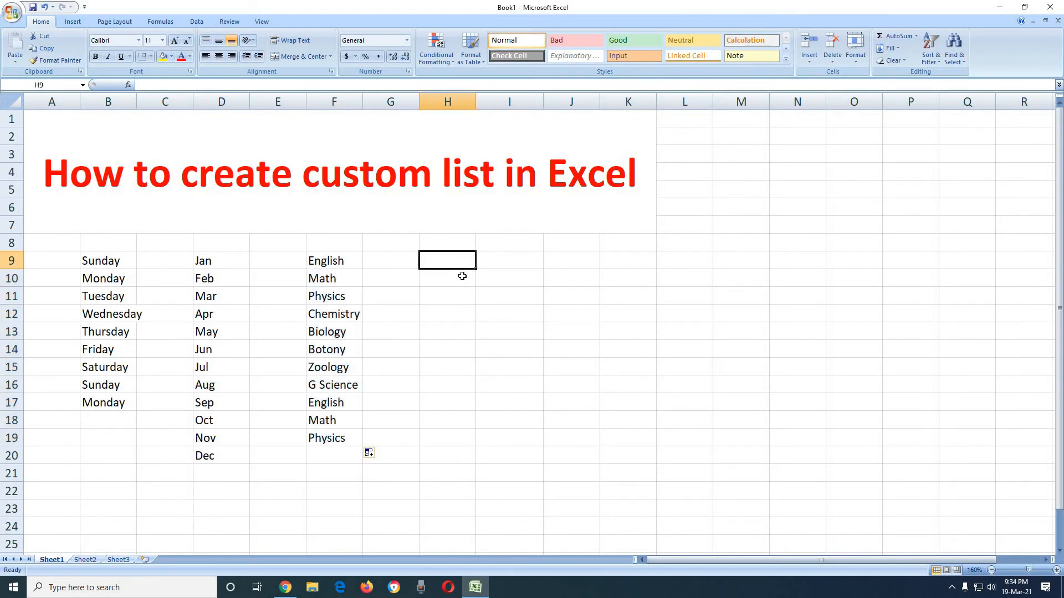
left_click(13, 13)
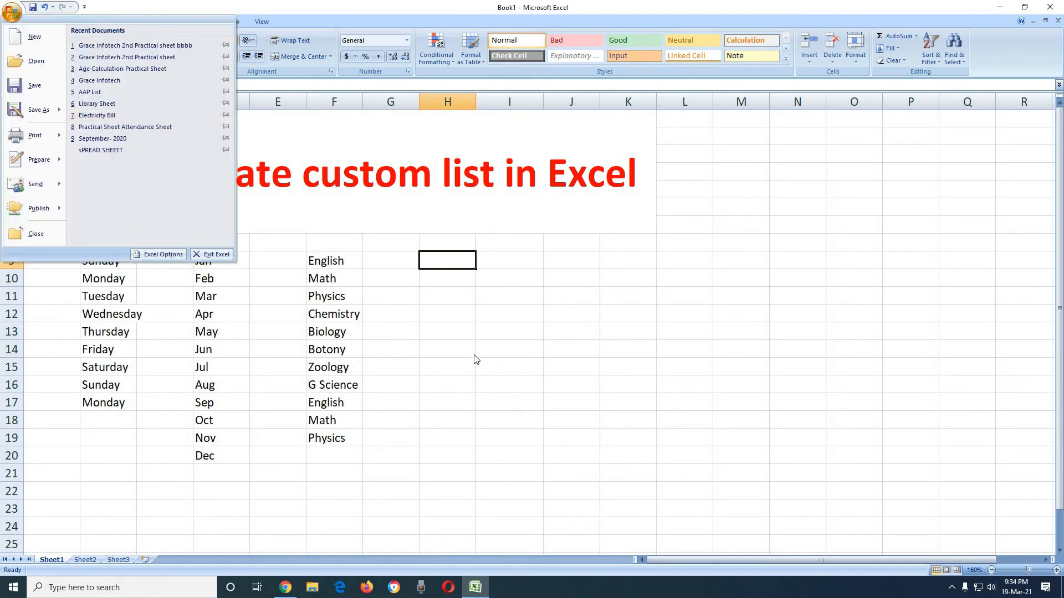
left_click(467, 339)
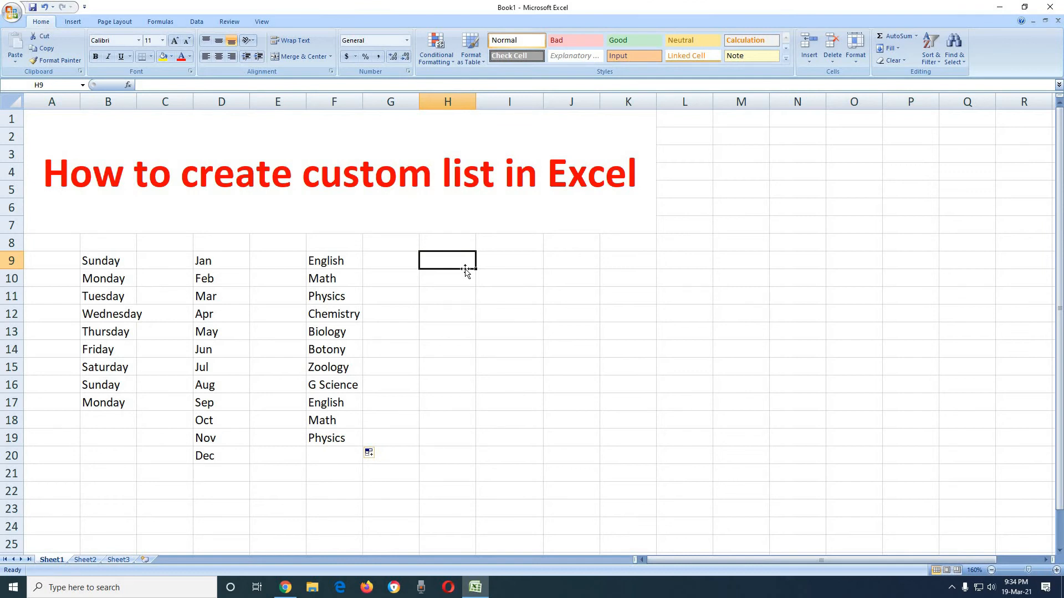
type("Umar")
key("Return")
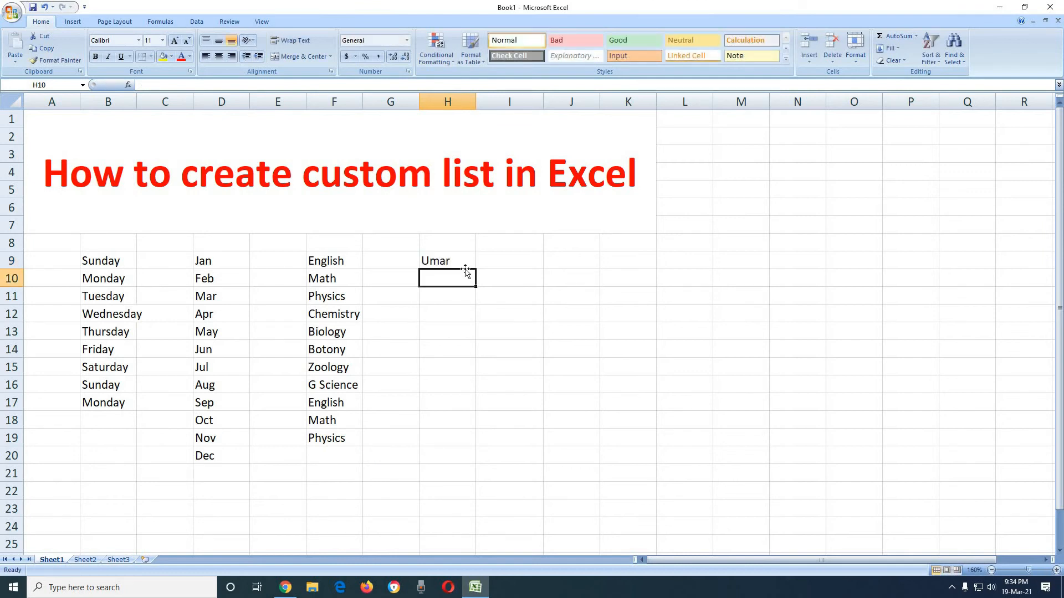
type("Usman")
key("Return")
type("Ramzan")
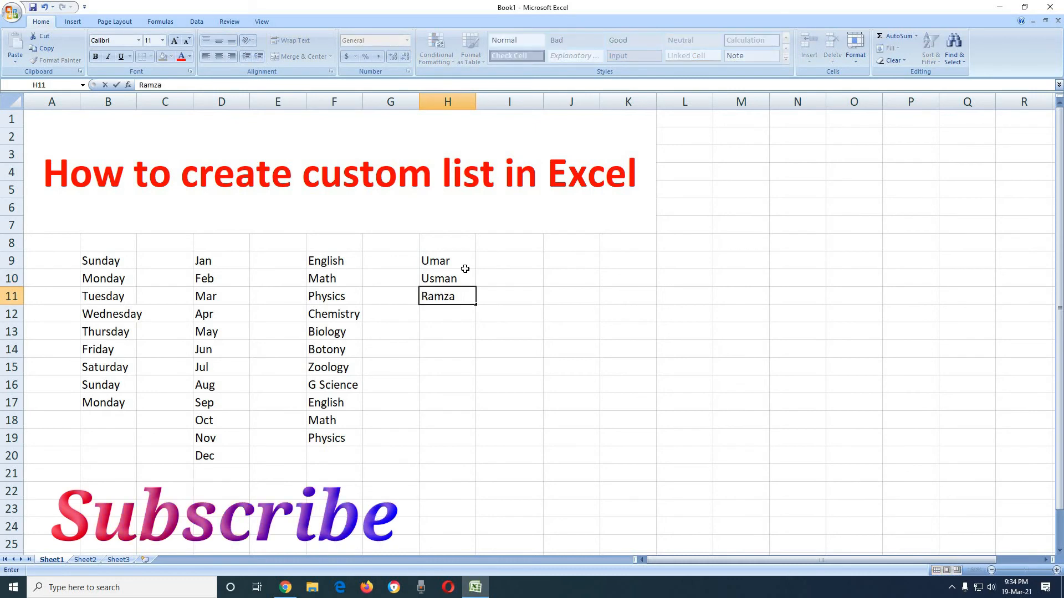
key("Return")
type("Irtaza")
key("Return")
type("Ali Husnain")
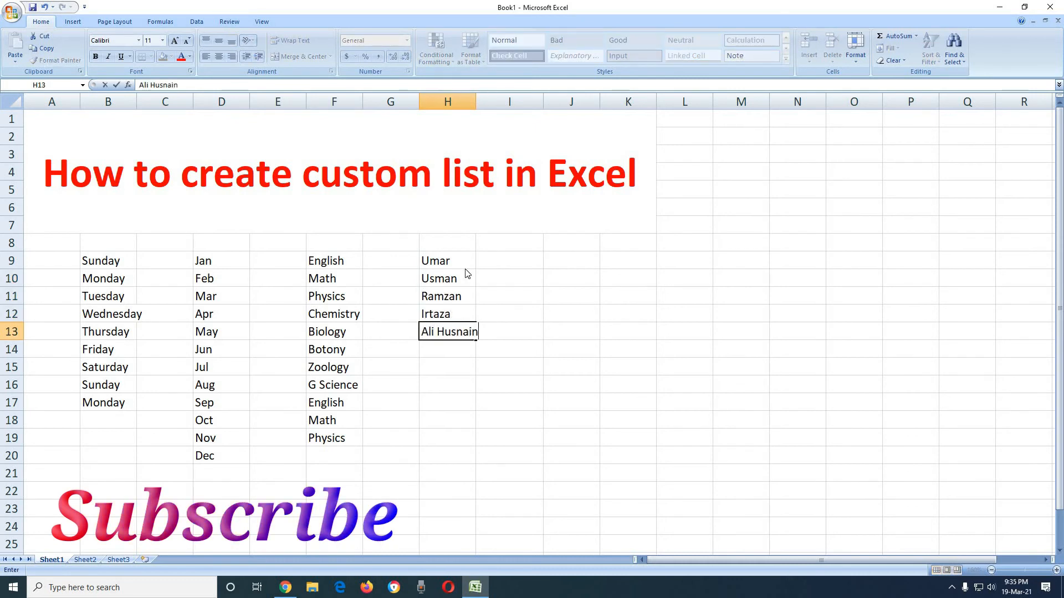
key("Return")
type("Rohaan")
key("Return")
type("Arham")
key("Return")
type("Rahim")
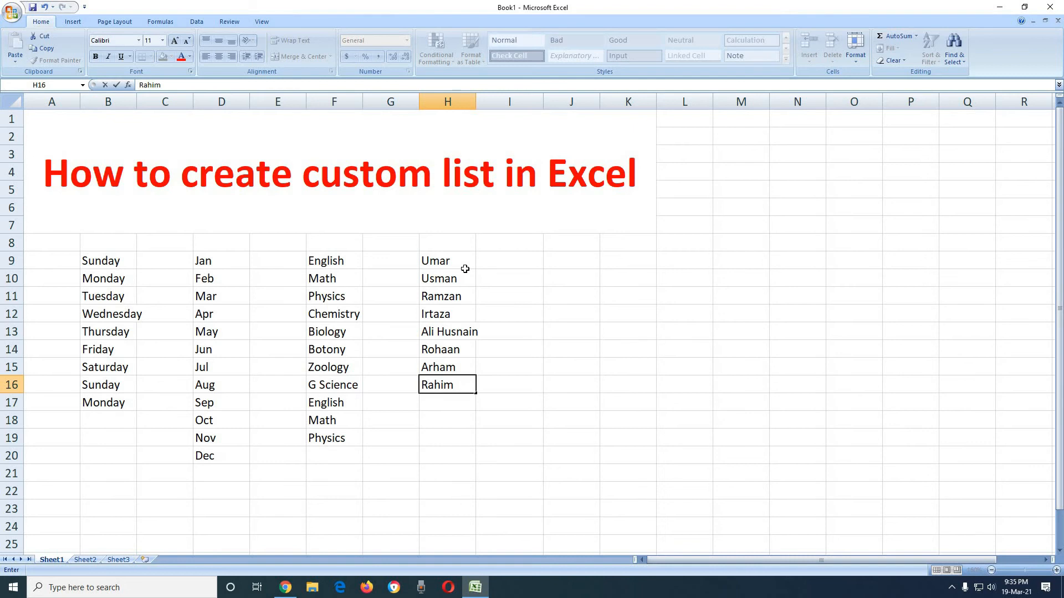
key("Return")
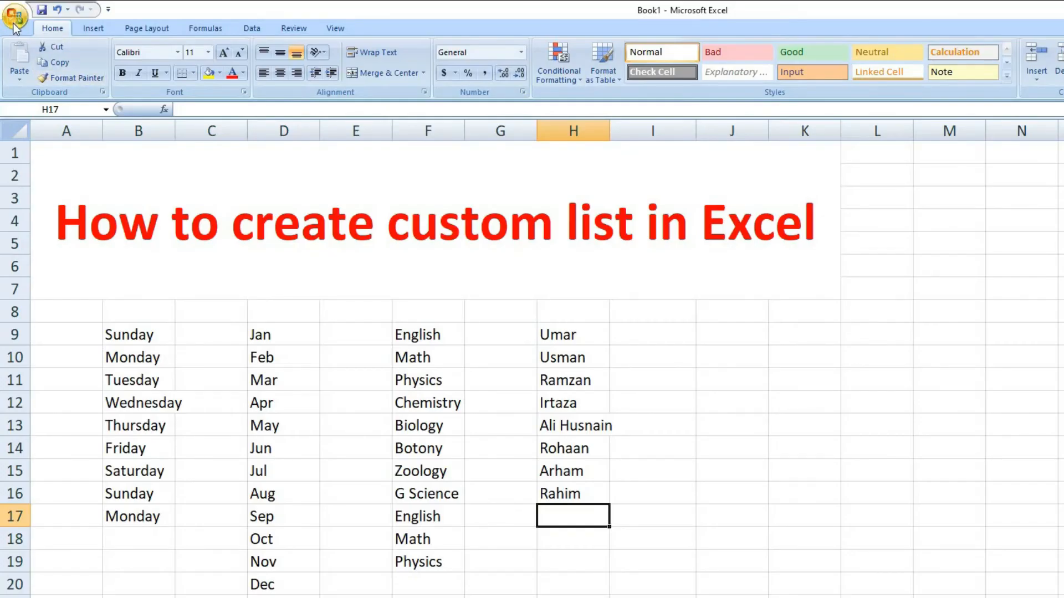
Open the custom lists editor from the program options and set the import range to the names in H9:H16.
left_click(15, 17)
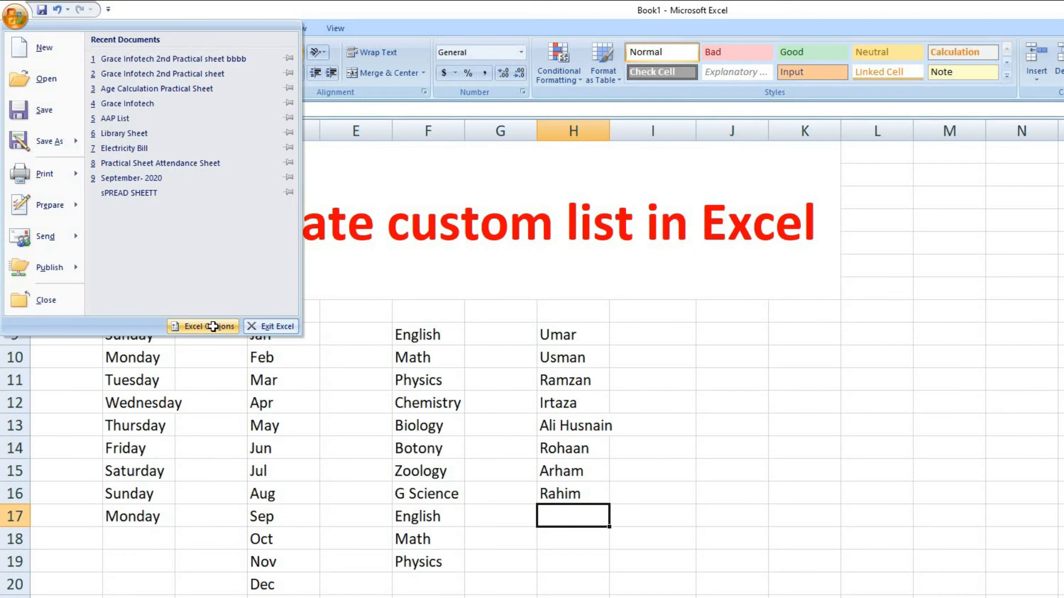
left_click(214, 327)
left_click(679, 254)
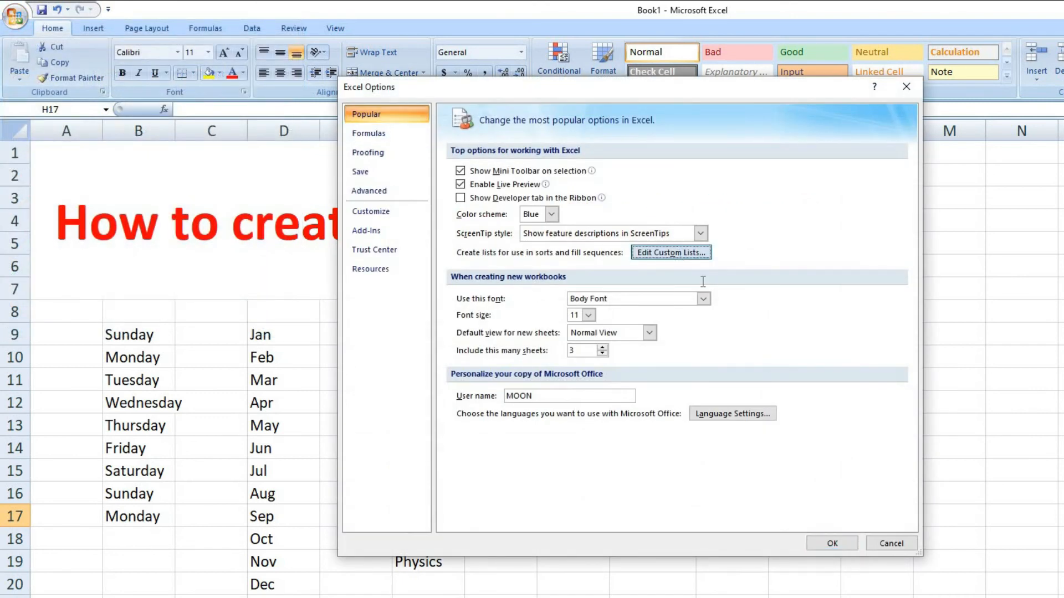
left_click_drag(680, 122, 659, 87)
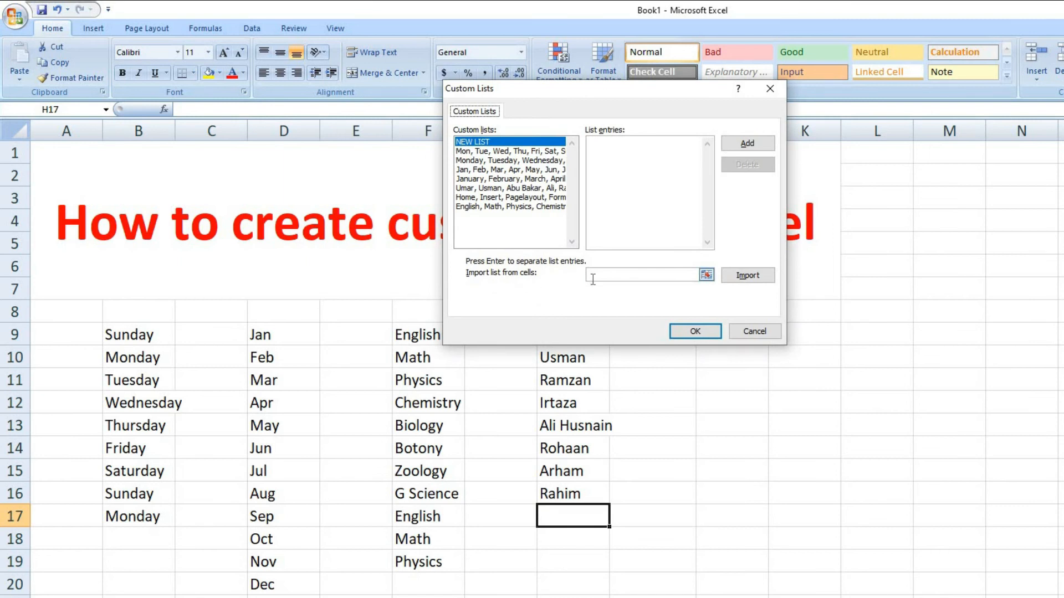
left_click(707, 277)
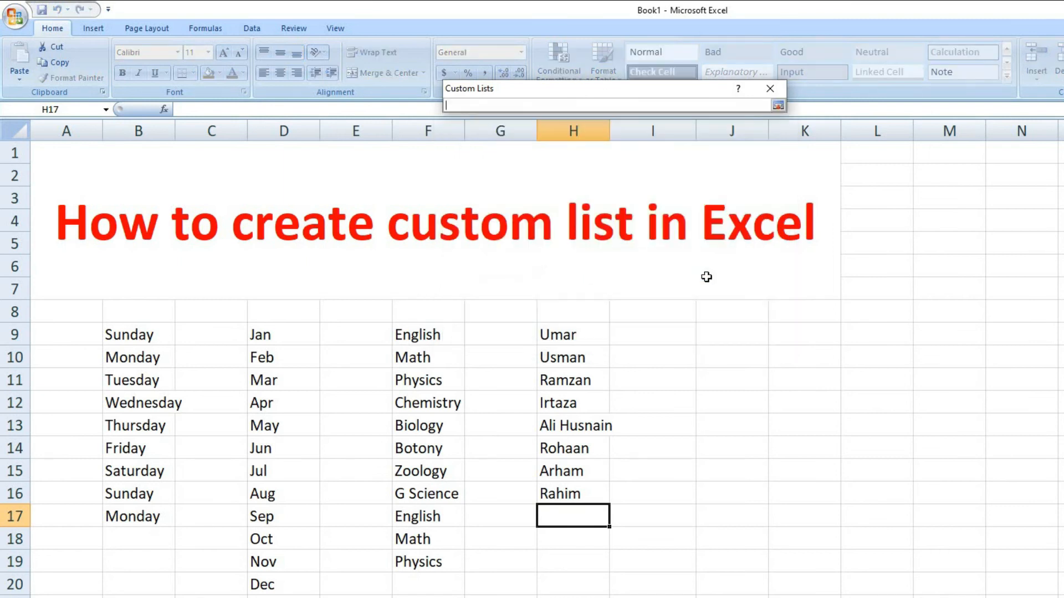
left_click_drag(579, 335, 583, 484)
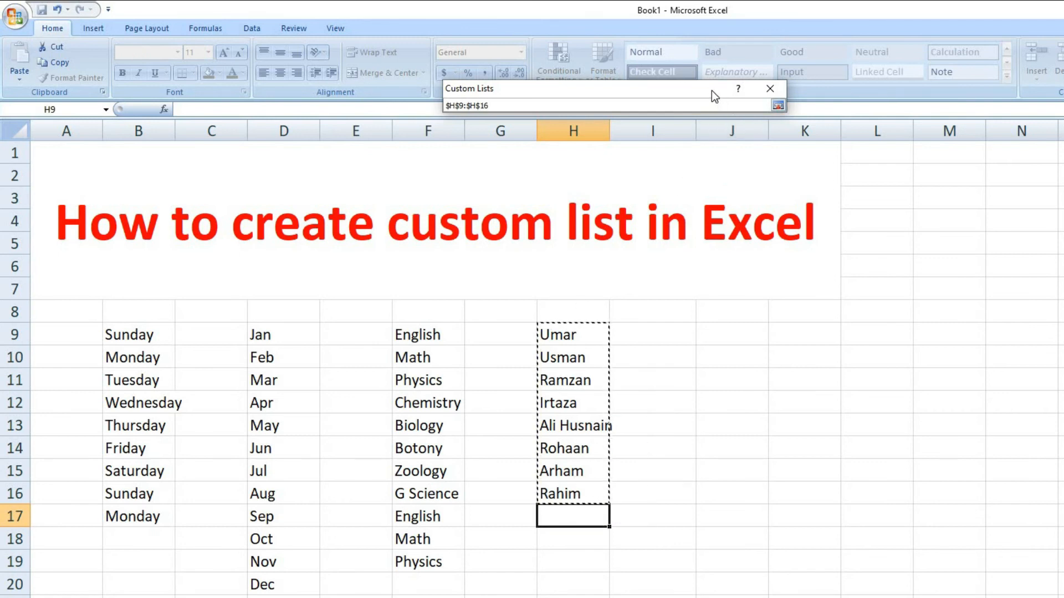
left_click(779, 105)
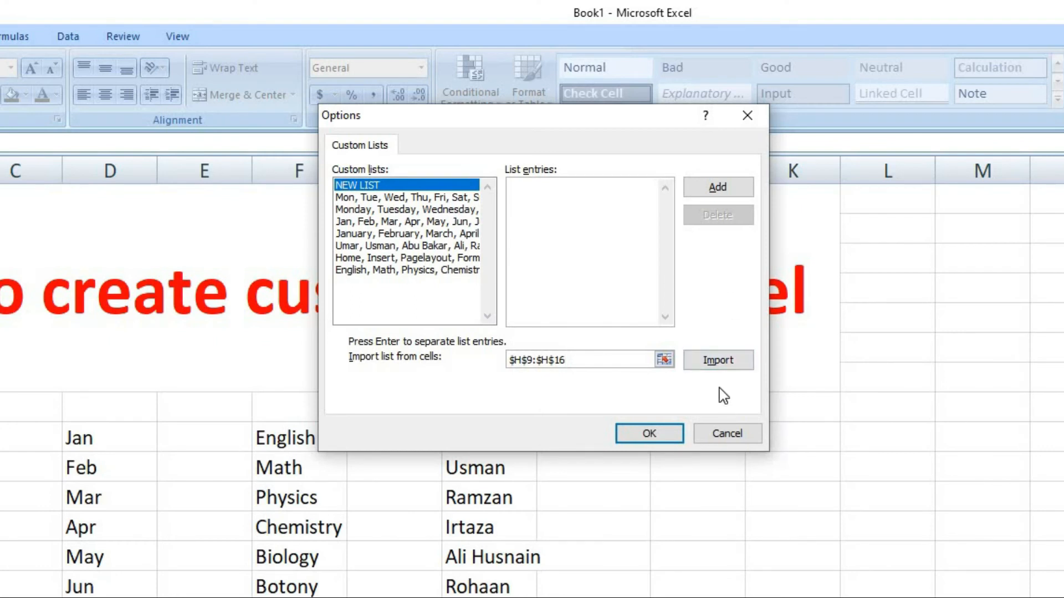
Import the names from the chosen cells as a custom list and accept both dialogs.
left_click(720, 363)
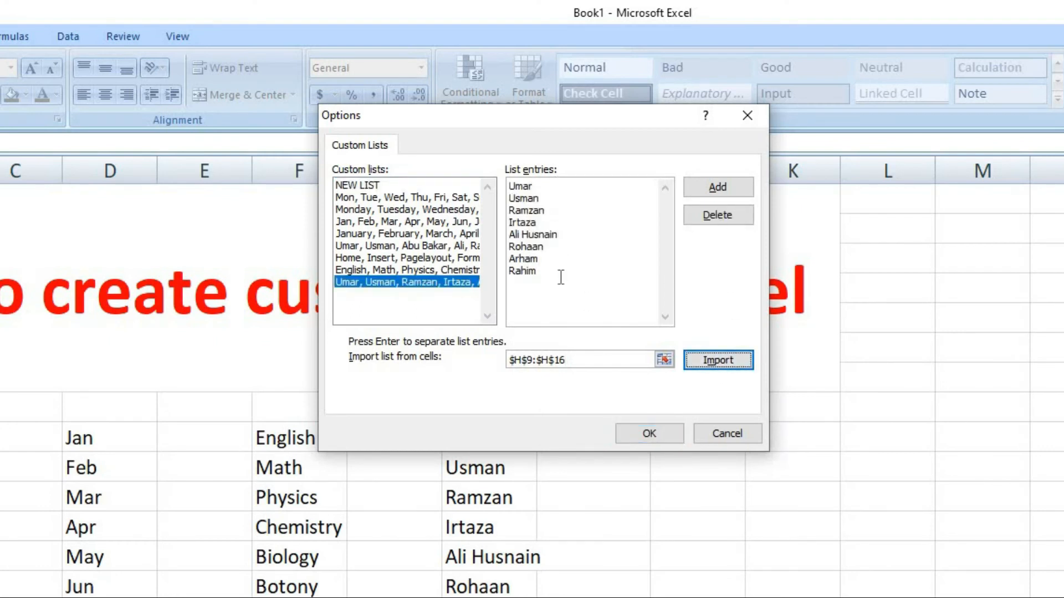
left_click(723, 186)
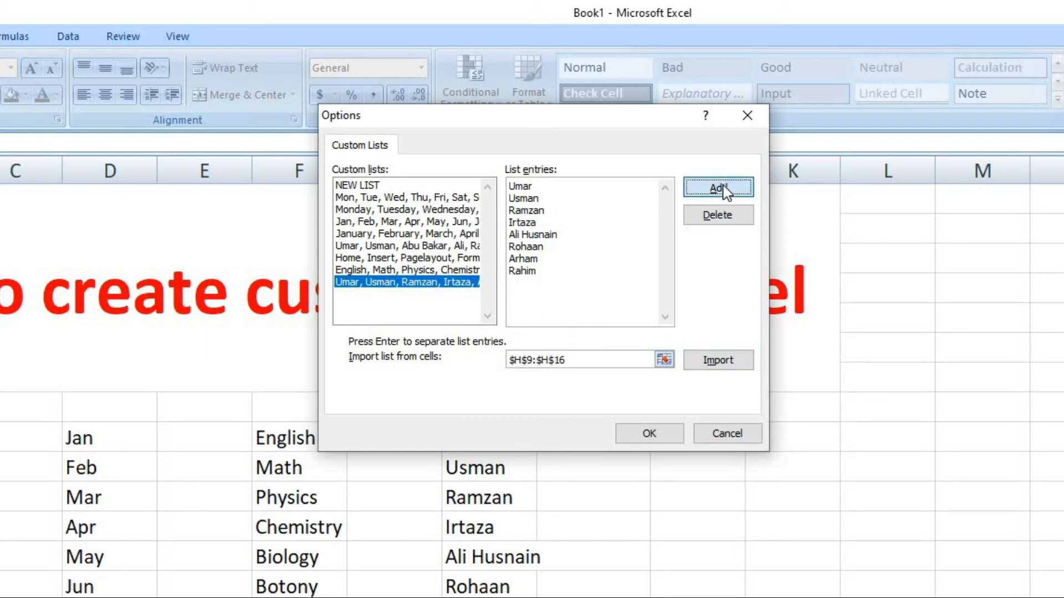
left_click(671, 435)
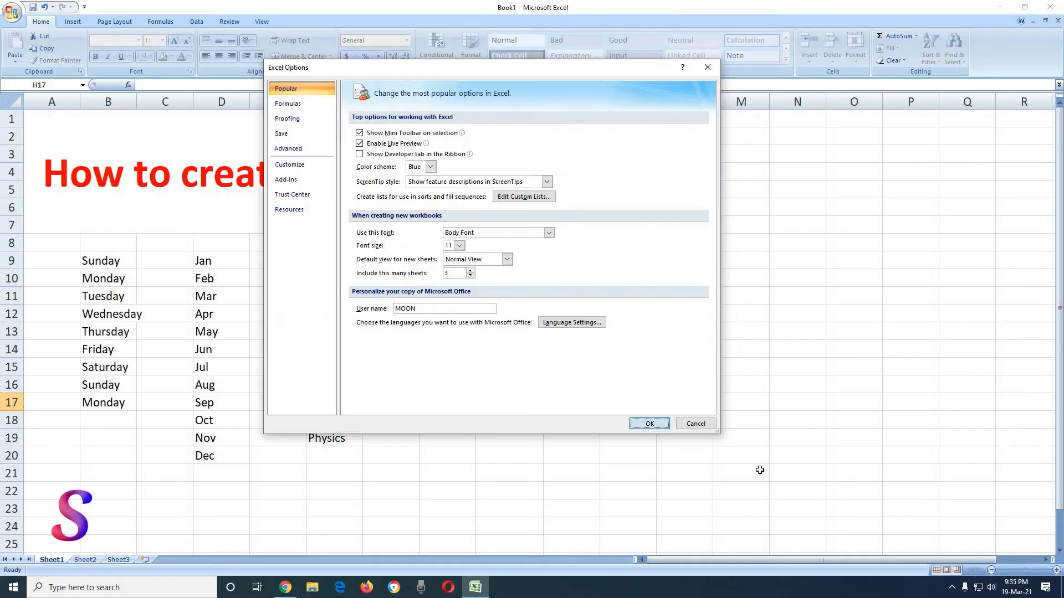
left_click(645, 424)
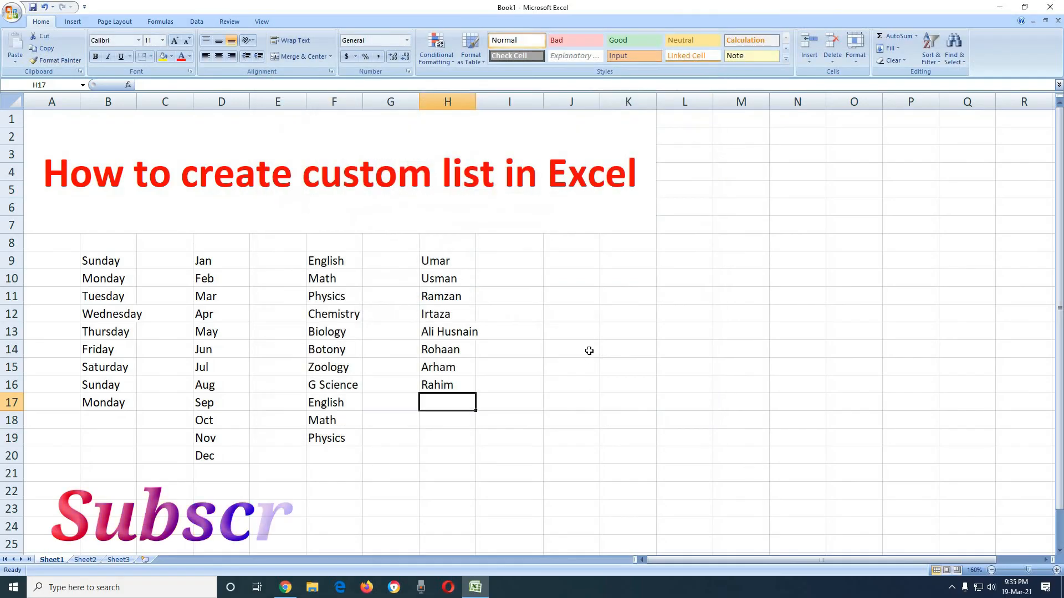
Enter the first name of the imported list in cell J9 and fill the custom series down to J18.
left_click(565, 263)
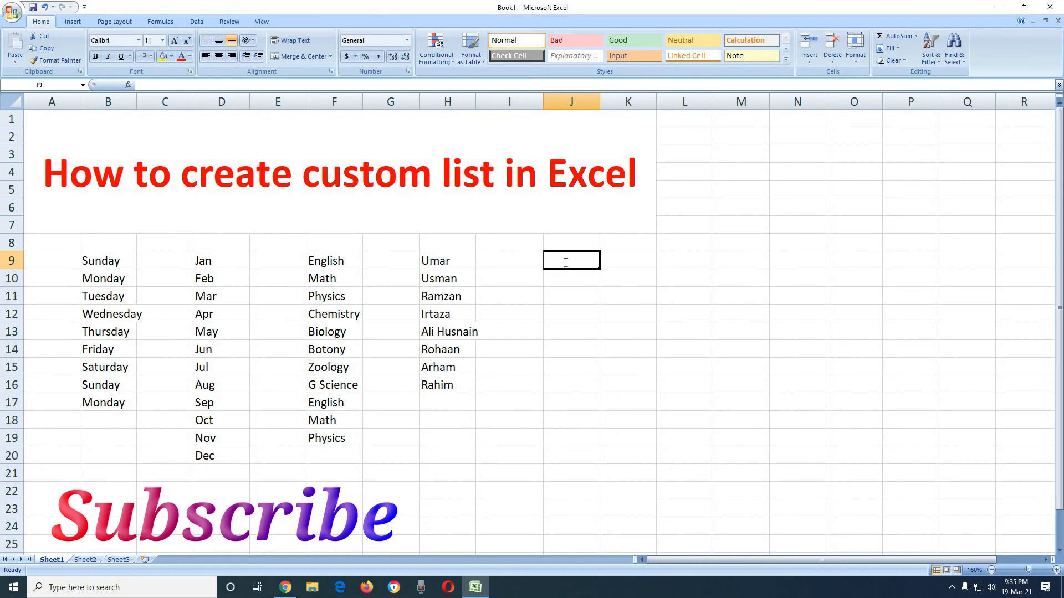
type("Umar")
key("Return")
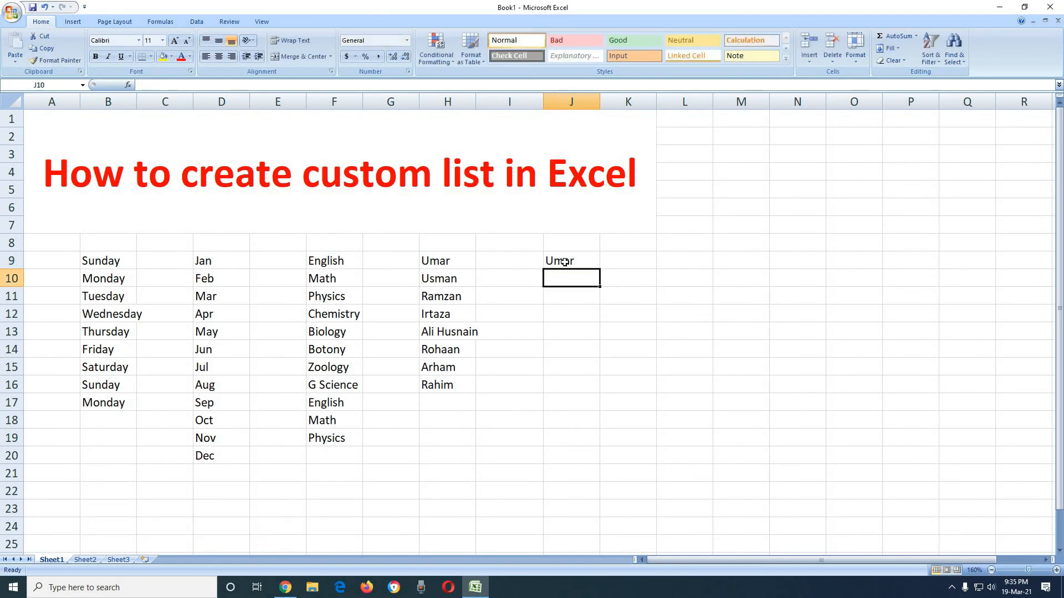
left_click(578, 261)
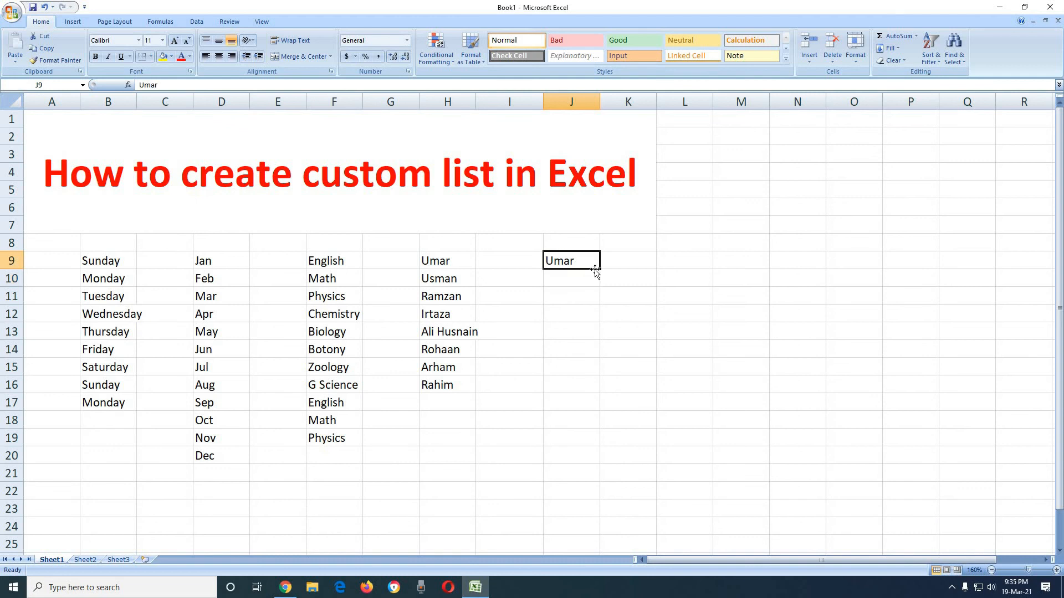
left_click_drag(599, 270, 598, 430)
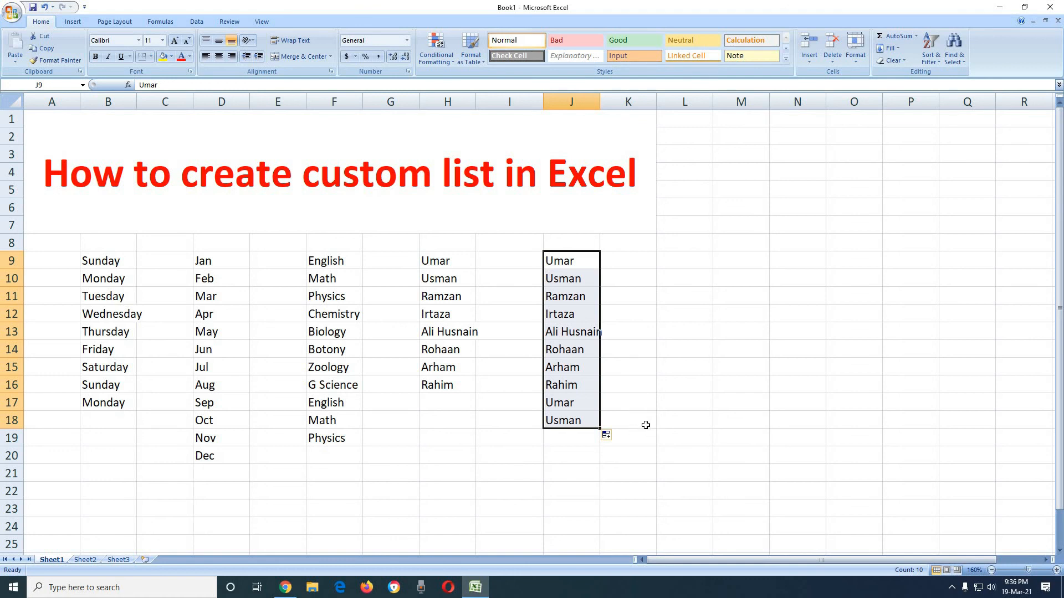
left_click(667, 423)
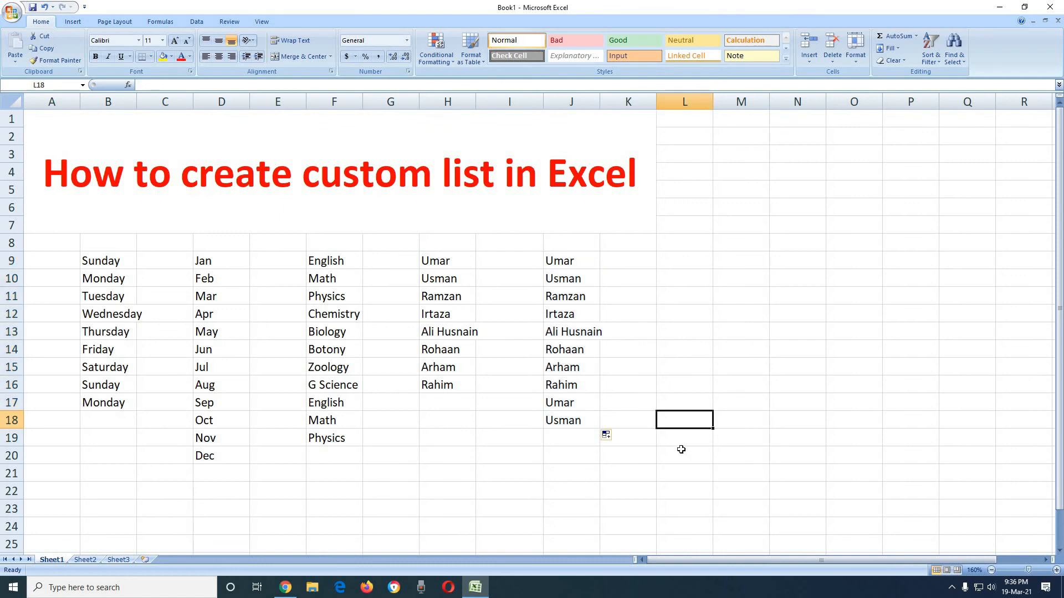